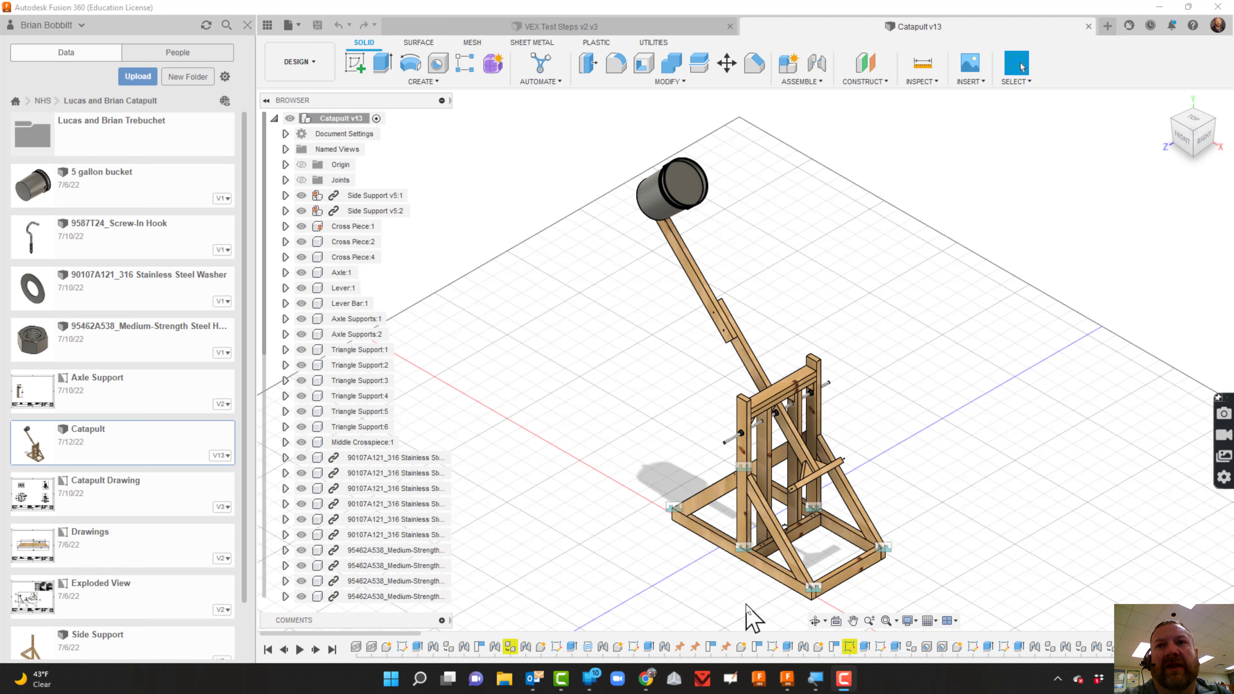
# Pick the front diagonal brace on the catapult's side frame to locate its component in the browser.
pyautogui.scroll(2, 752, 619)
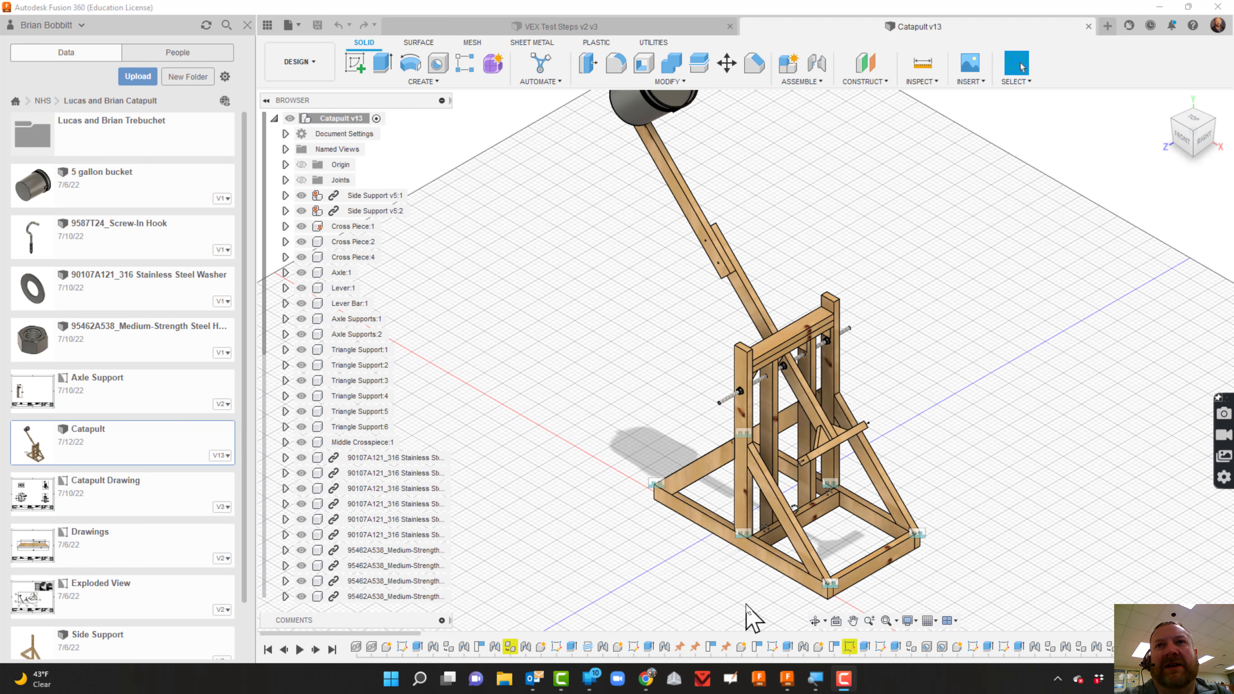
pyautogui.scroll(2, 748, 607)
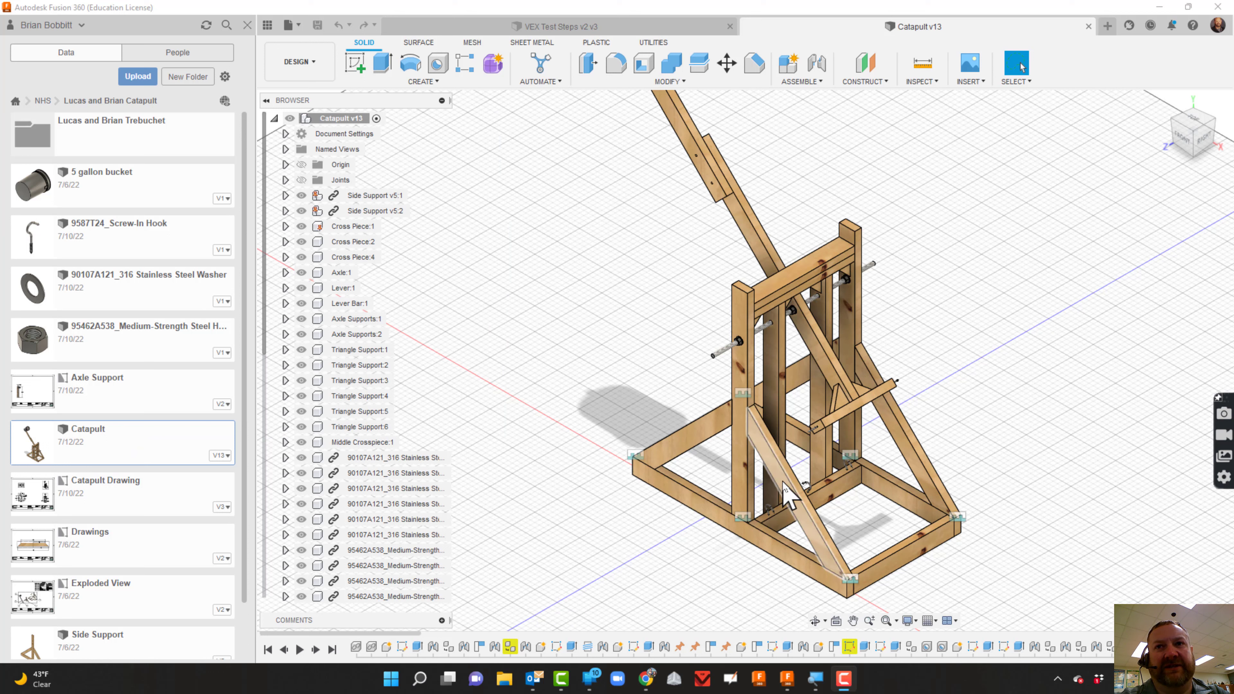
pyautogui.click(788, 496)
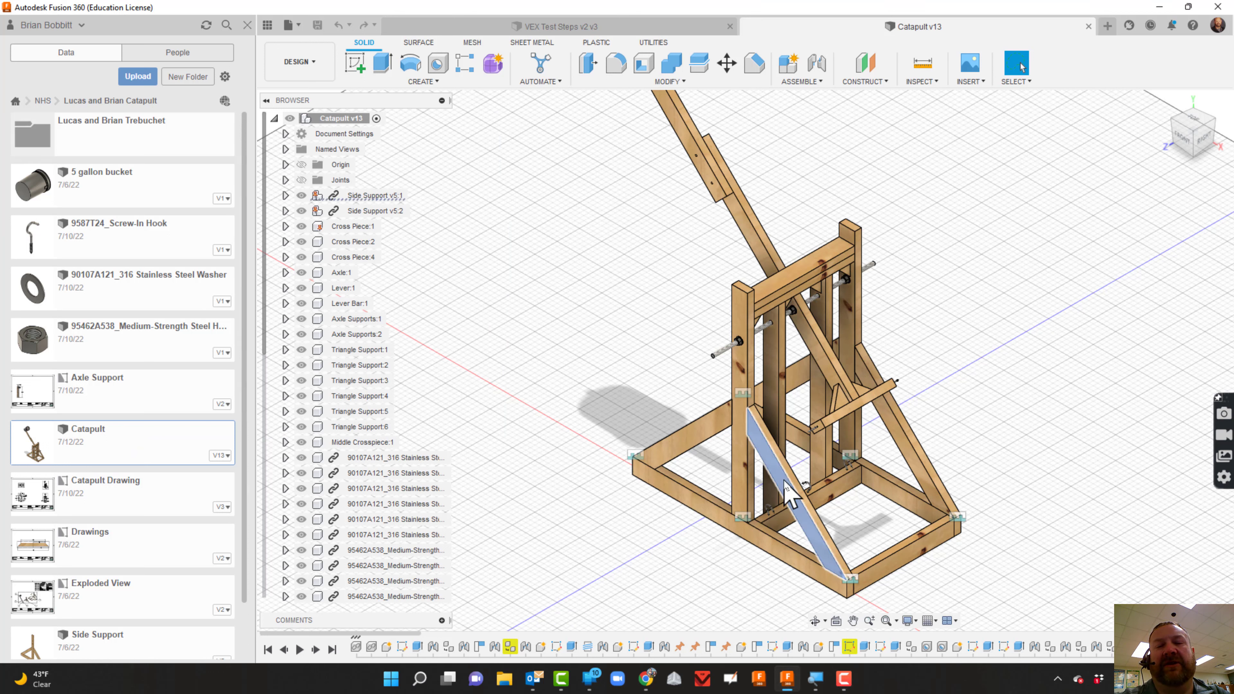
pyautogui.click(778, 477)
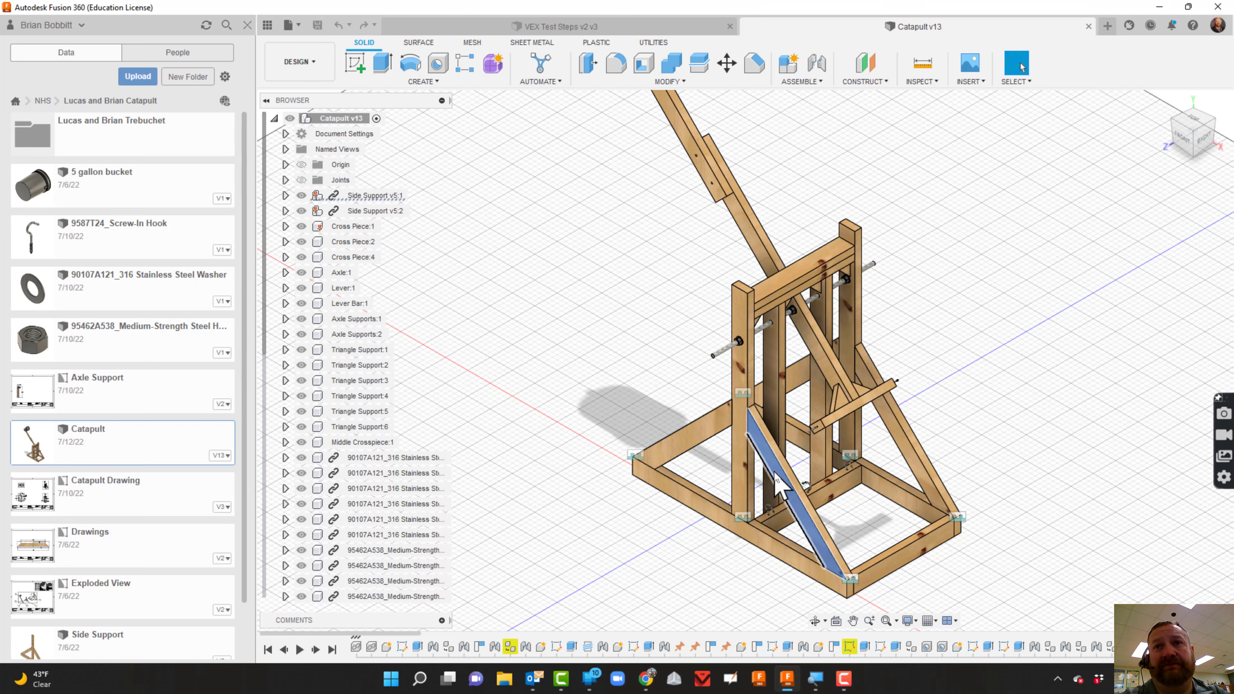
pyautogui.click(775, 472)
pyautogui.click(783, 483)
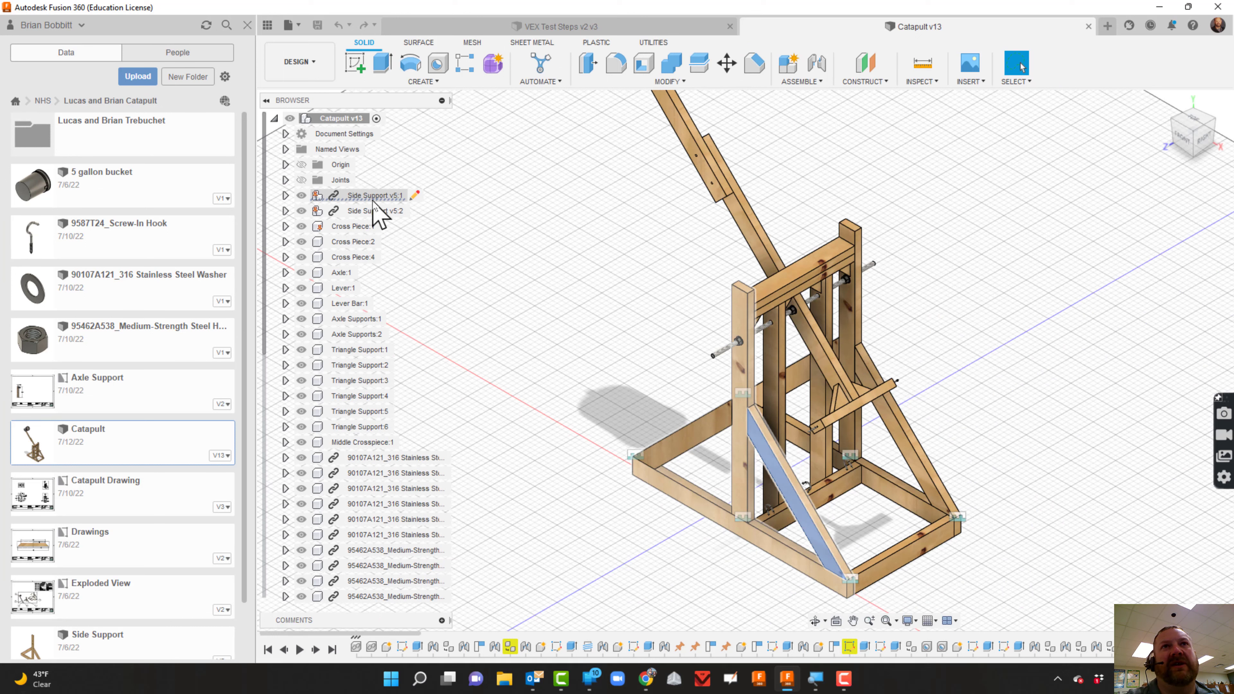
# Review the export file types offered for the Side Support v5:1 component and close without exporting.
pyautogui.rightClick(378, 200)
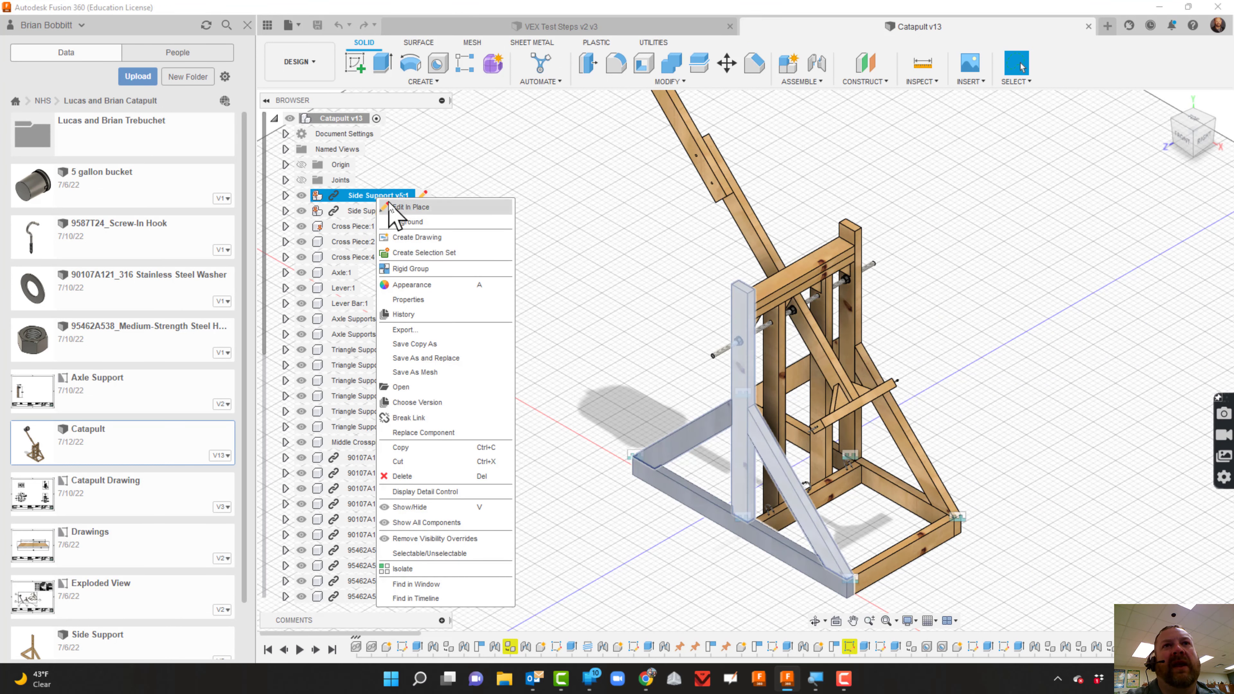
pyautogui.click(417, 330)
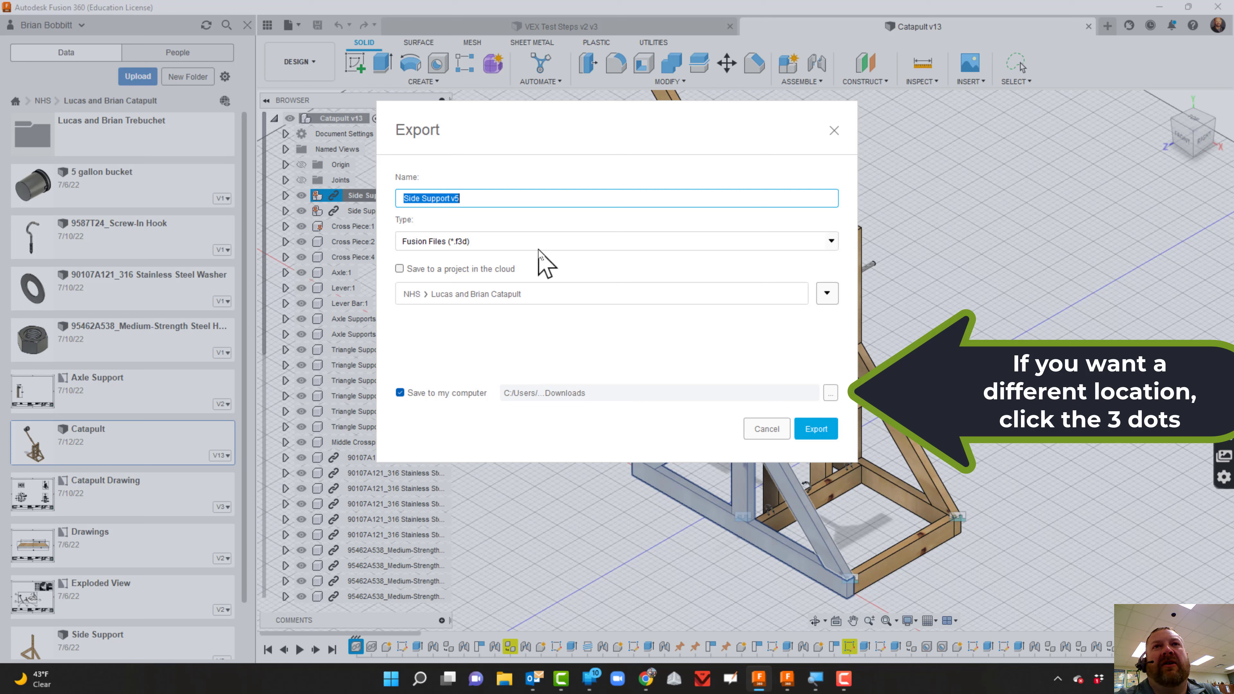
pyautogui.click(547, 243)
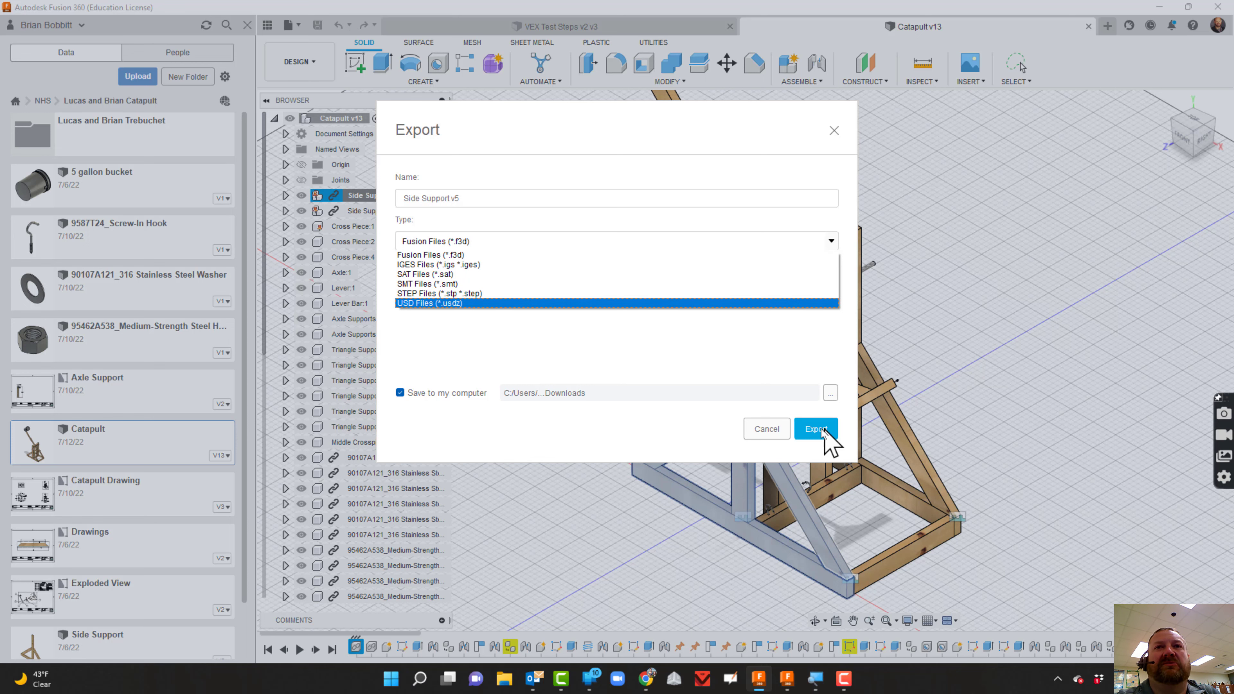
pyautogui.click(779, 434)
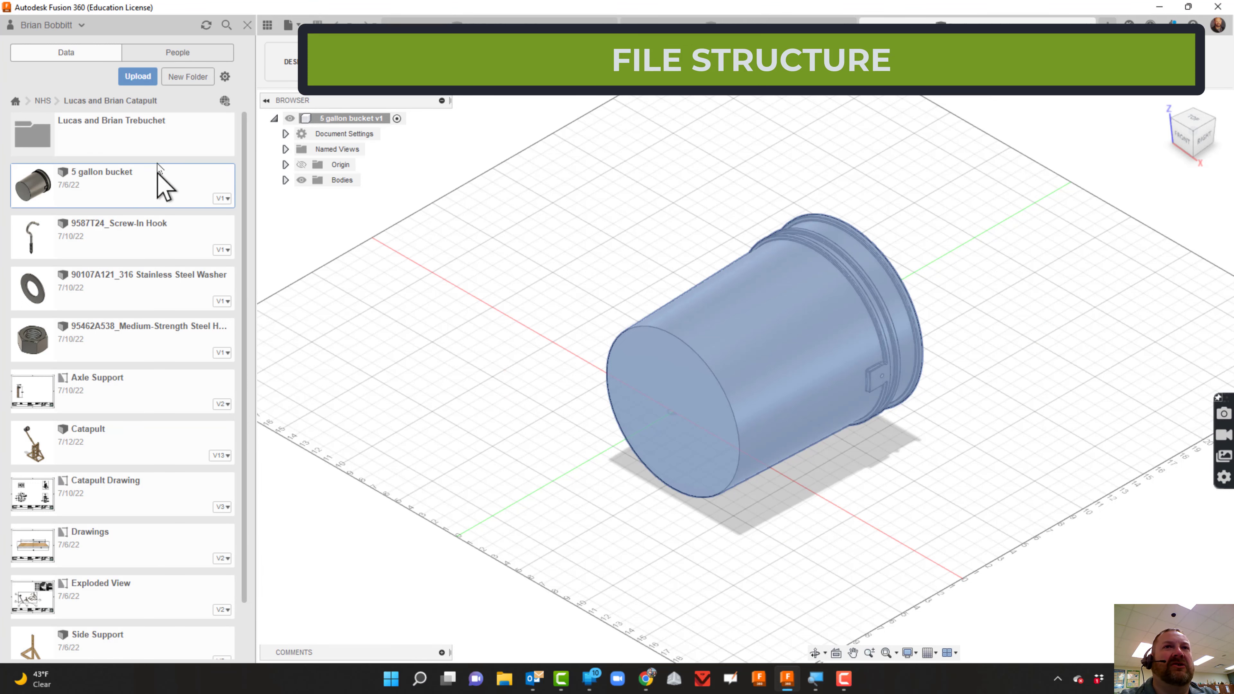
# Look through the list of all projects and the contents of the Personal project.
pyautogui.click(16, 102)
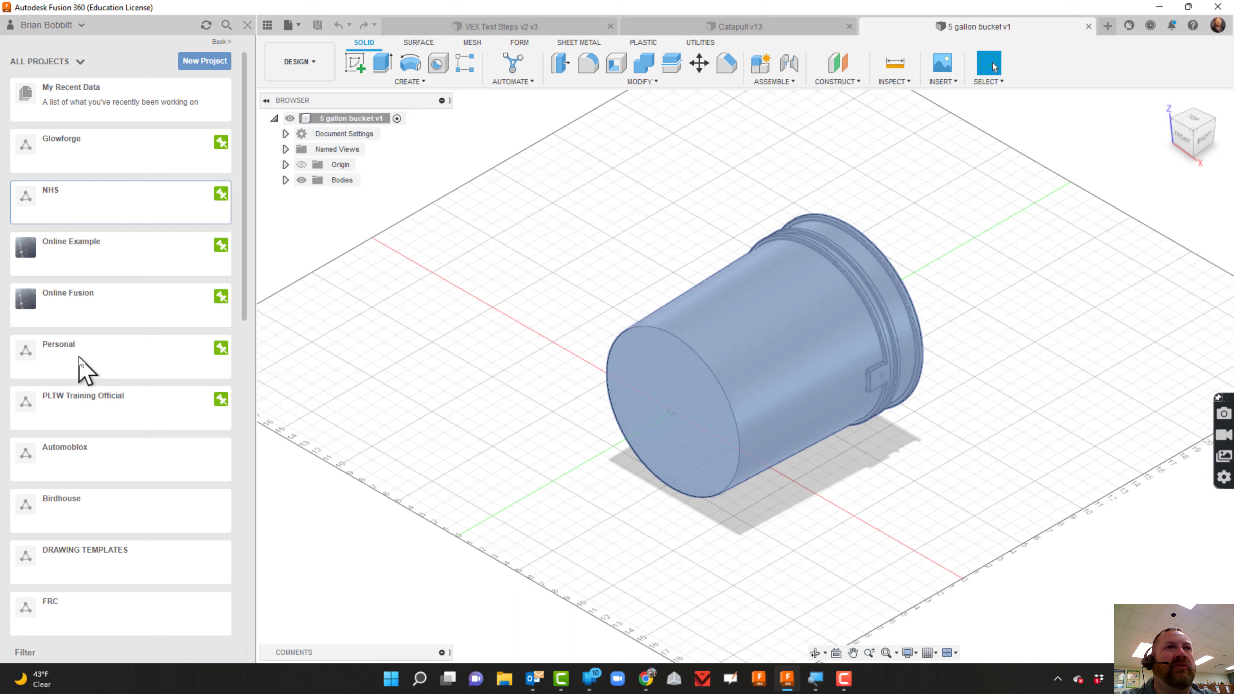
pyautogui.click(80, 366)
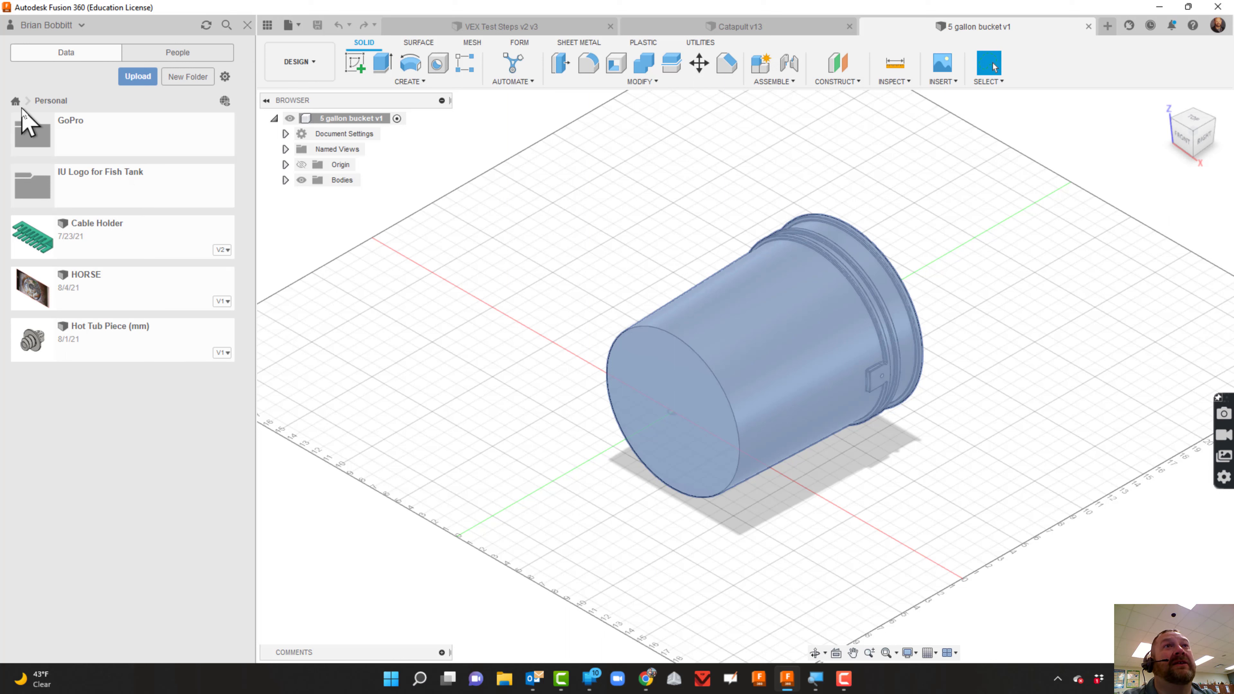
pyautogui.click(16, 100)
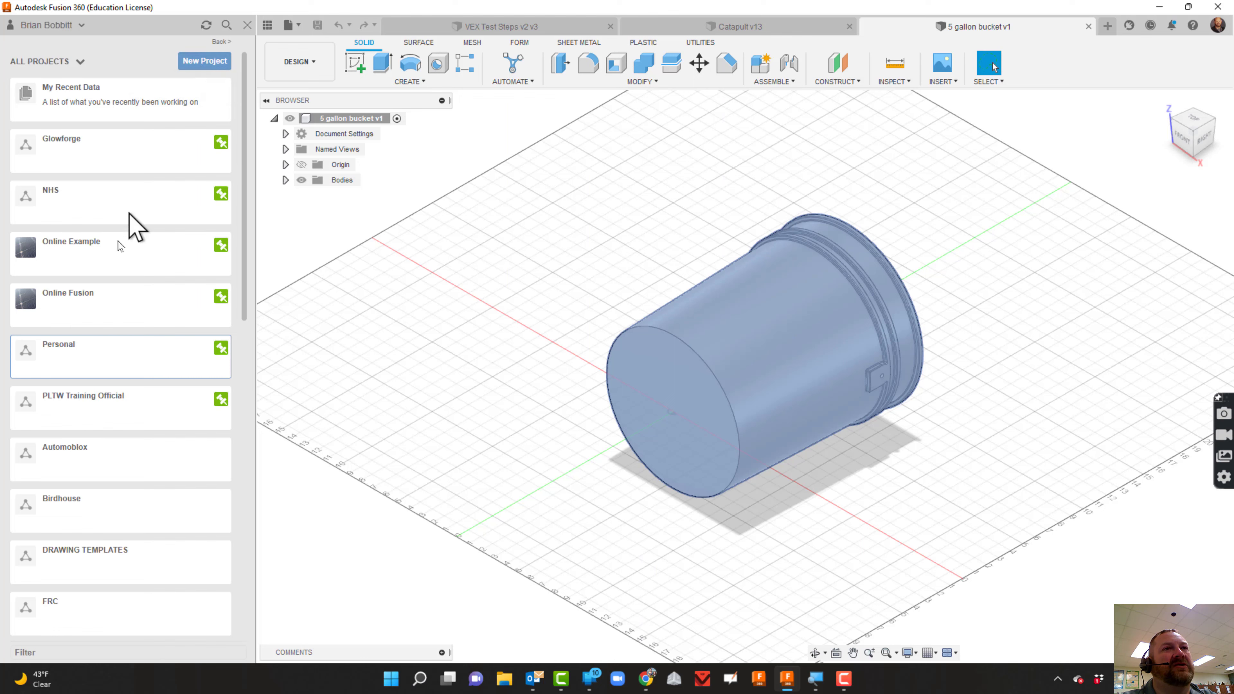
pyautogui.scroll(-5, 96, 422)
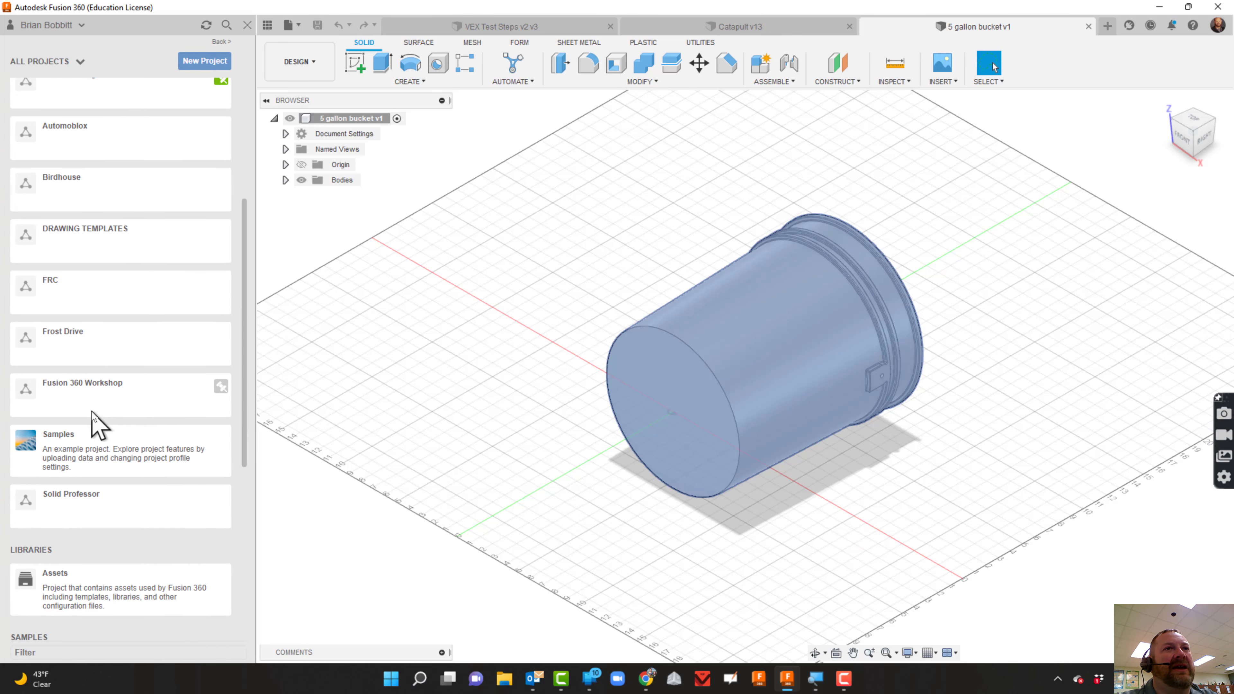
pyautogui.scroll(6, 96, 422)
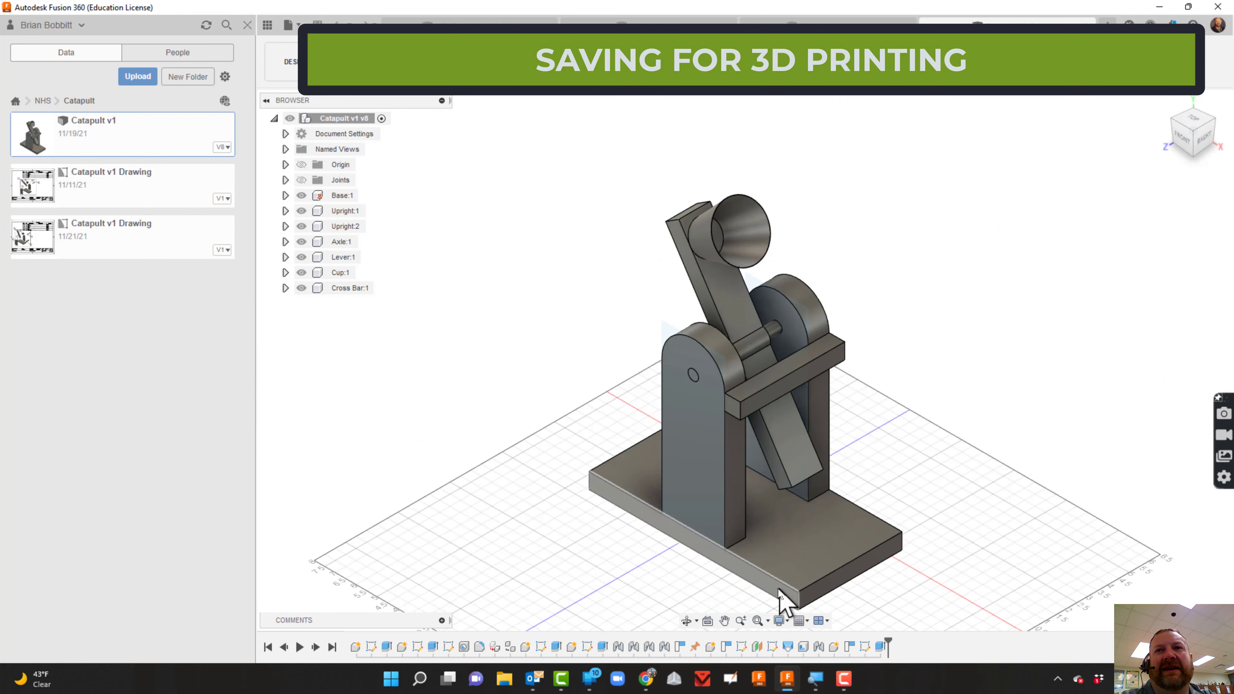
# Pick the lever arm in the Catapult v1 model and open Save As Mesh for the Lever:1 component.
pyautogui.click(736, 309)
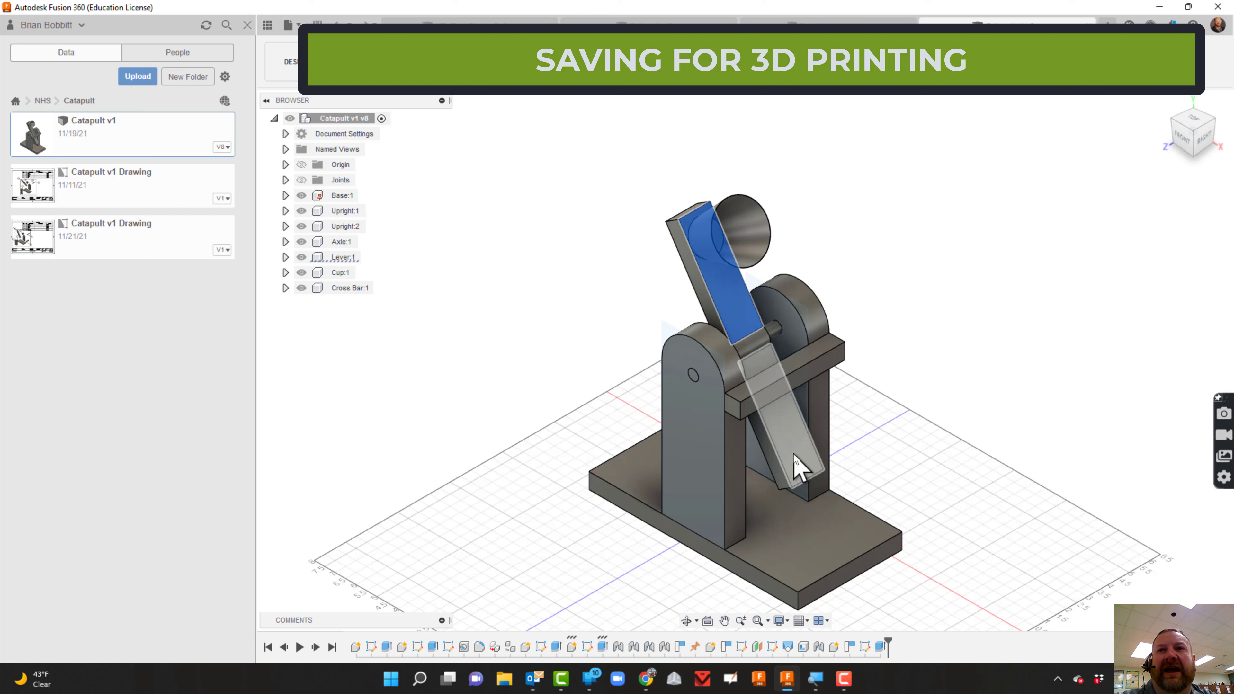
pyautogui.click(797, 464)
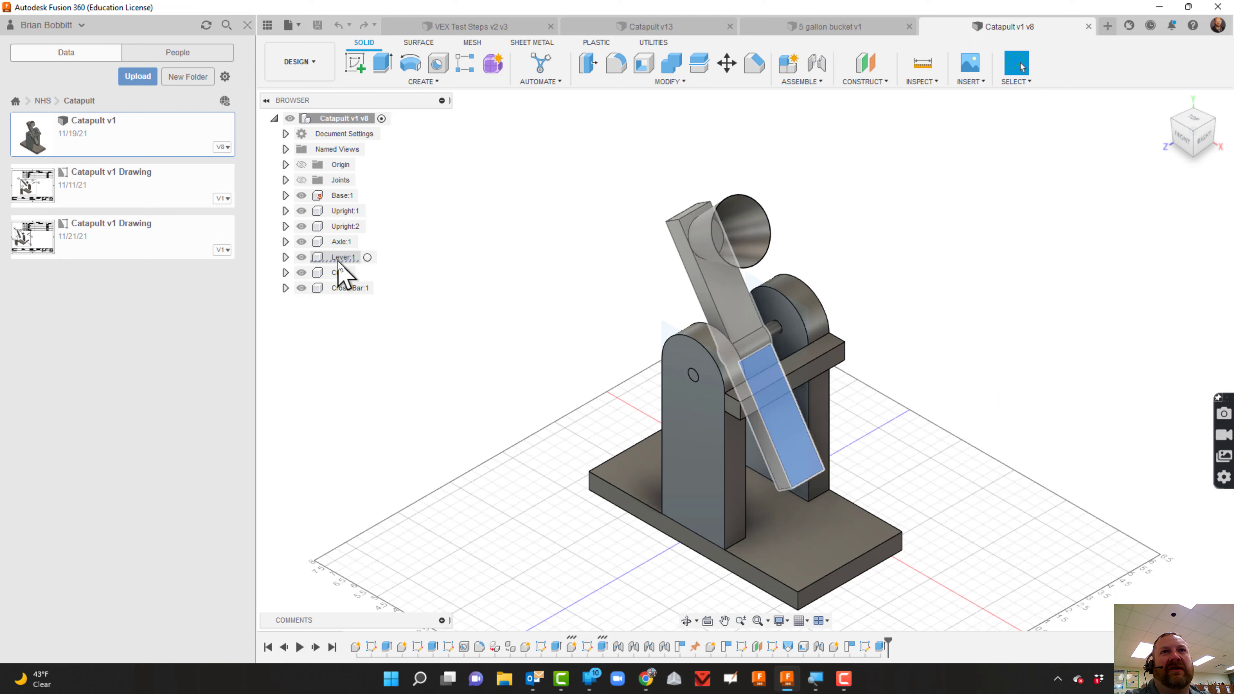
pyautogui.rightClick(339, 261)
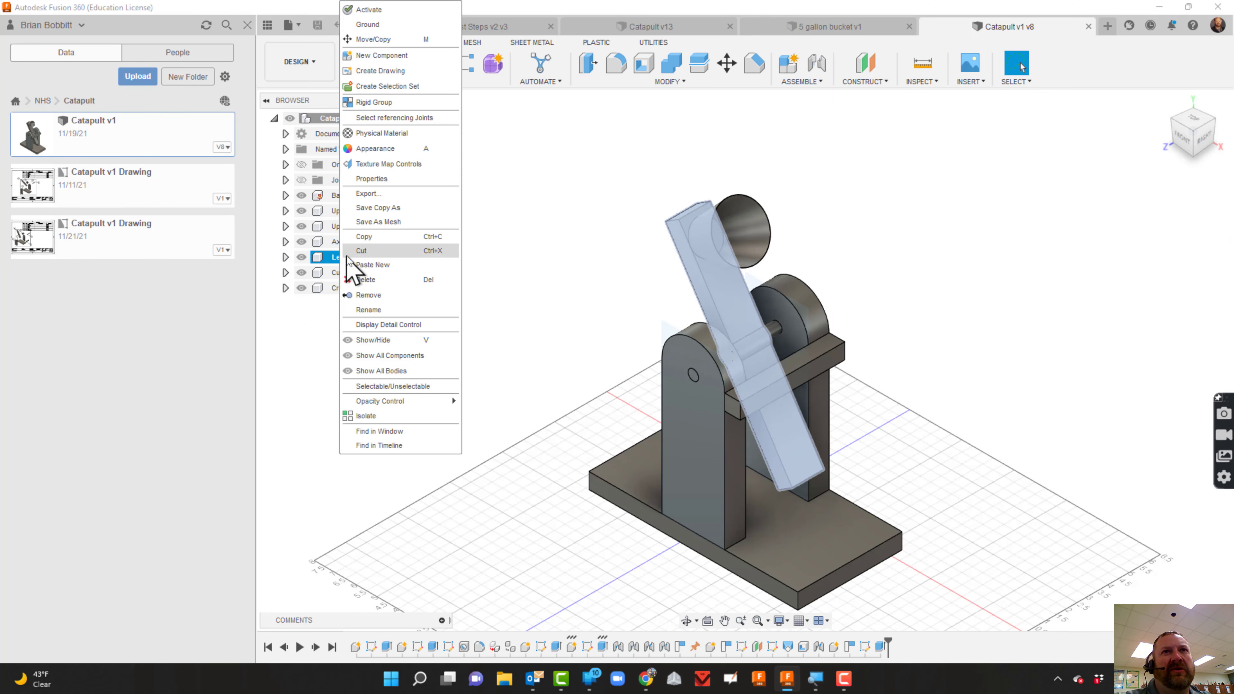
pyautogui.click(378, 223)
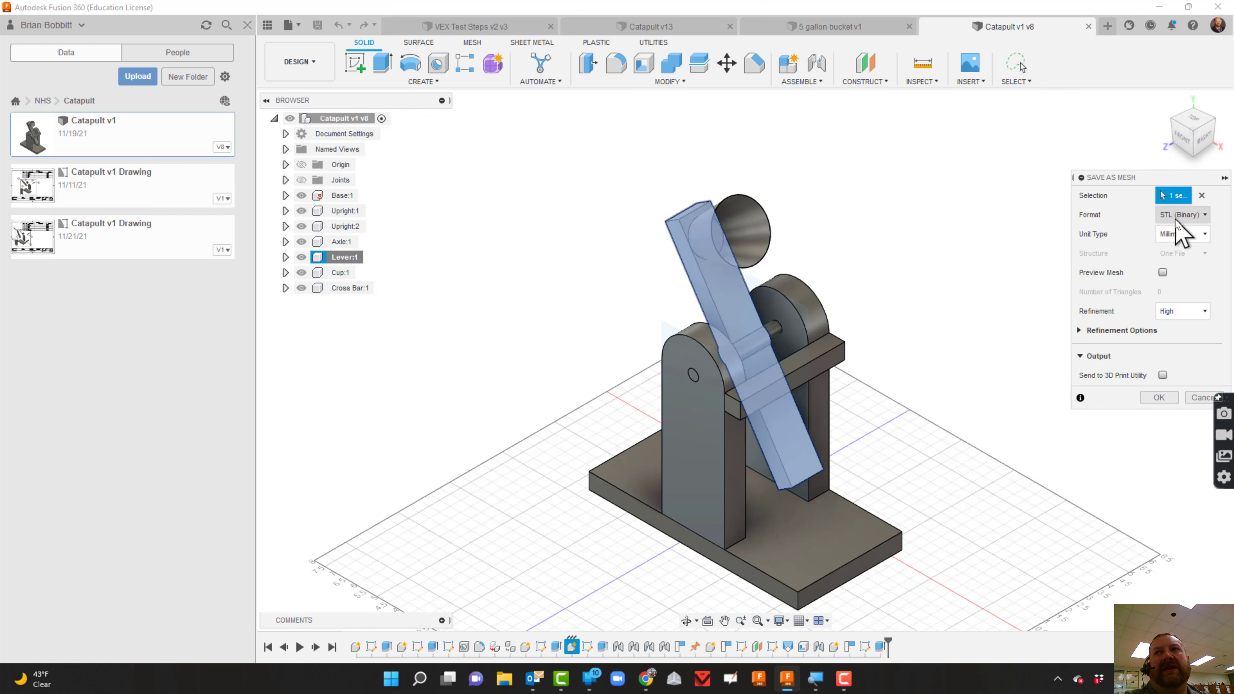
# Choose STL (Binary) as the lever's mesh format and High refinement, keeping Millimeter as the unit type.
pyautogui.click(1190, 215)
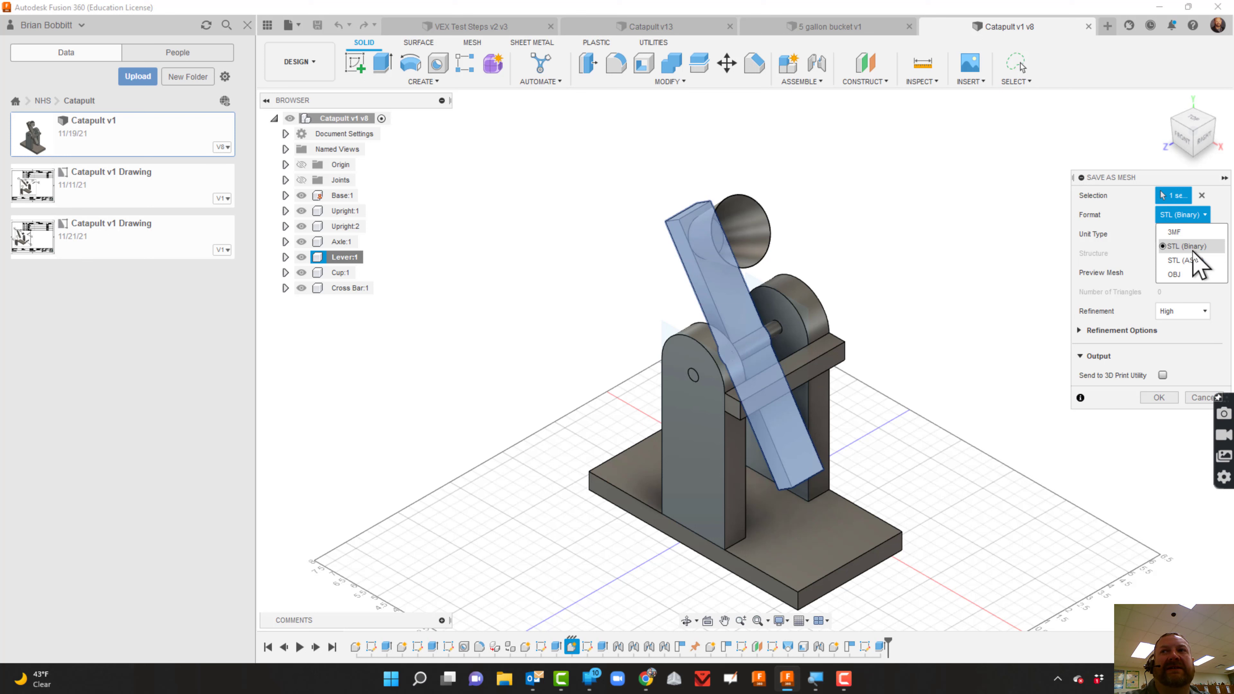
pyautogui.click(1189, 248)
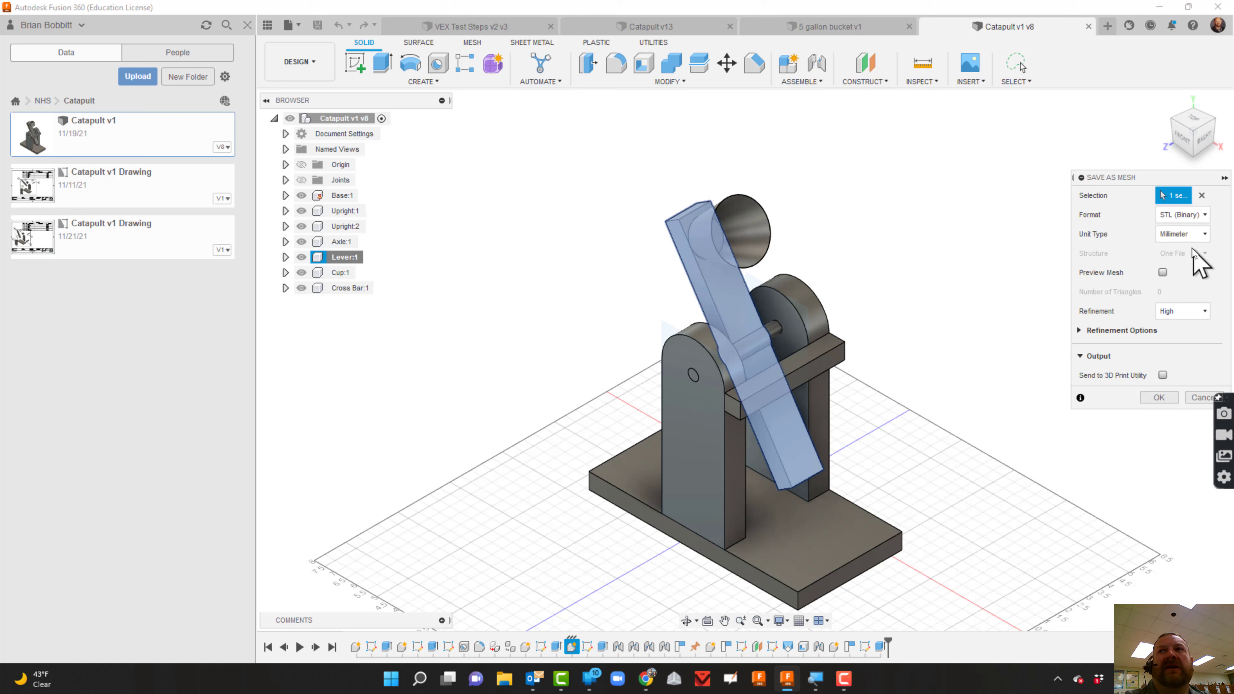
pyautogui.click(1179, 236)
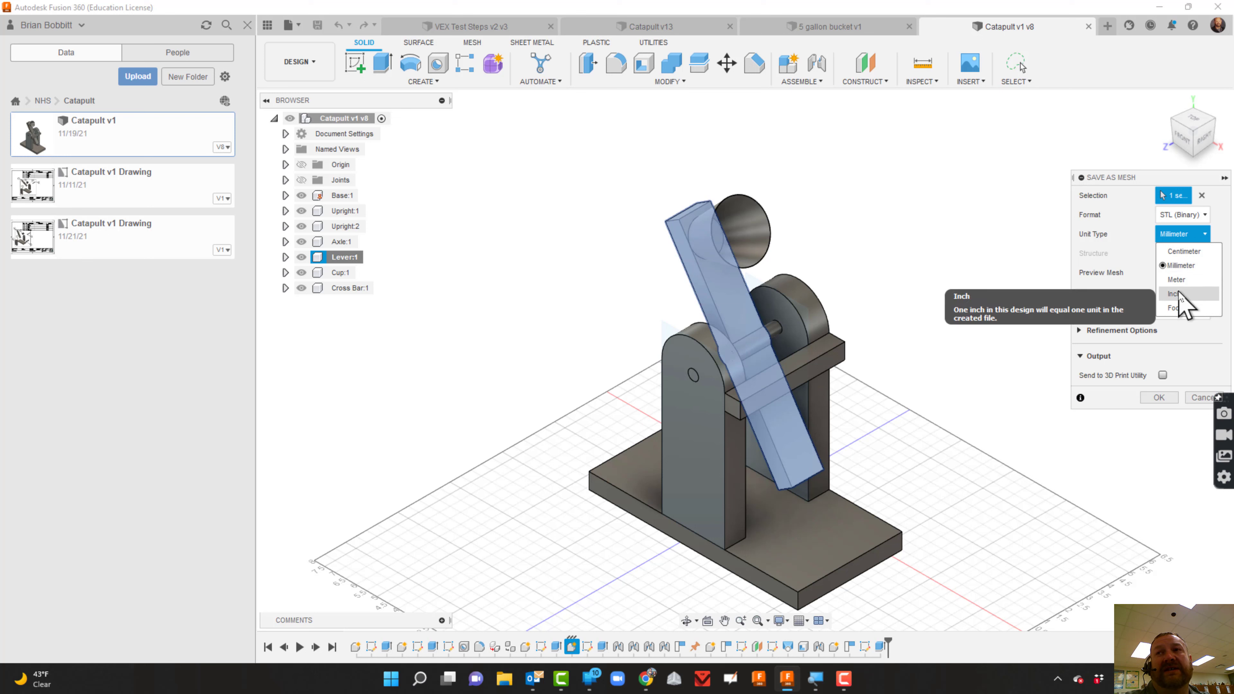
pyautogui.click(1118, 245)
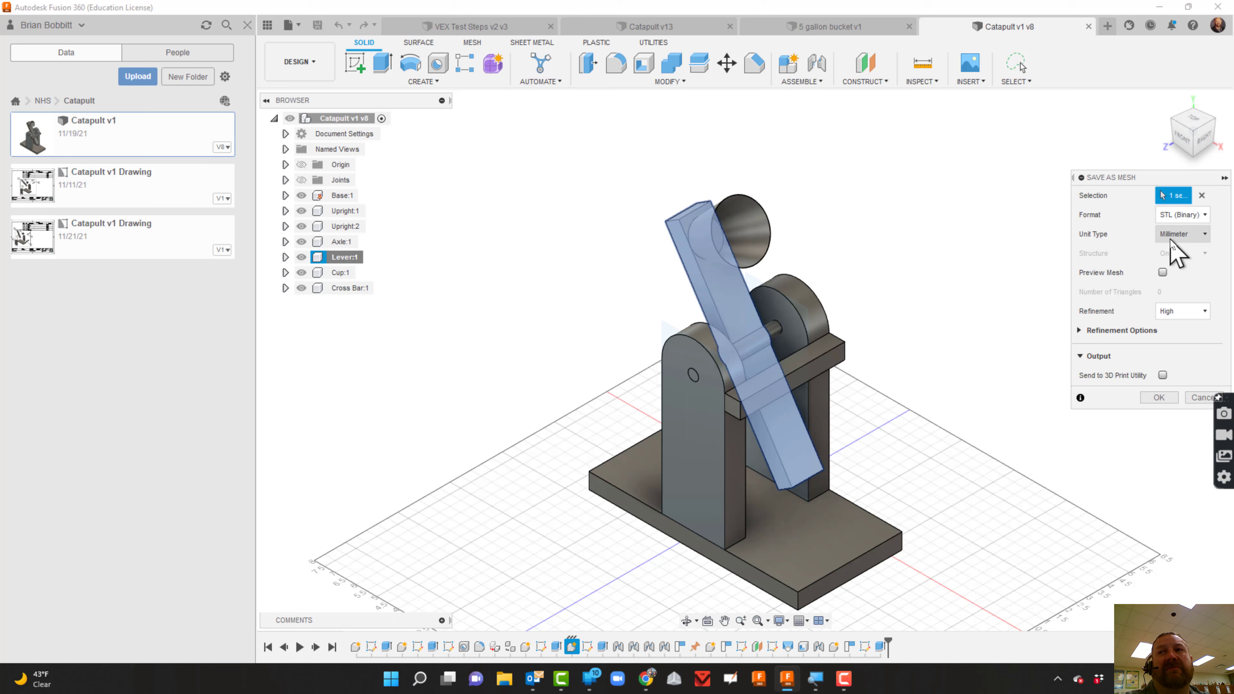
pyautogui.click(1176, 314)
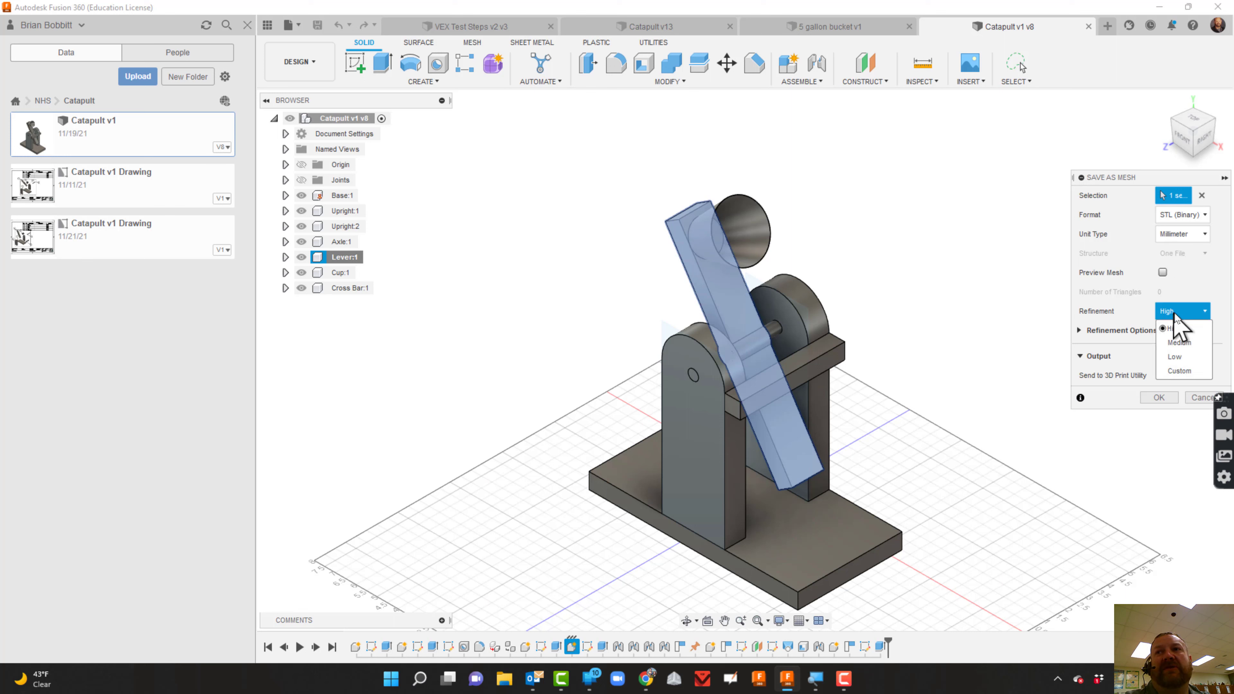
pyautogui.click(1187, 328)
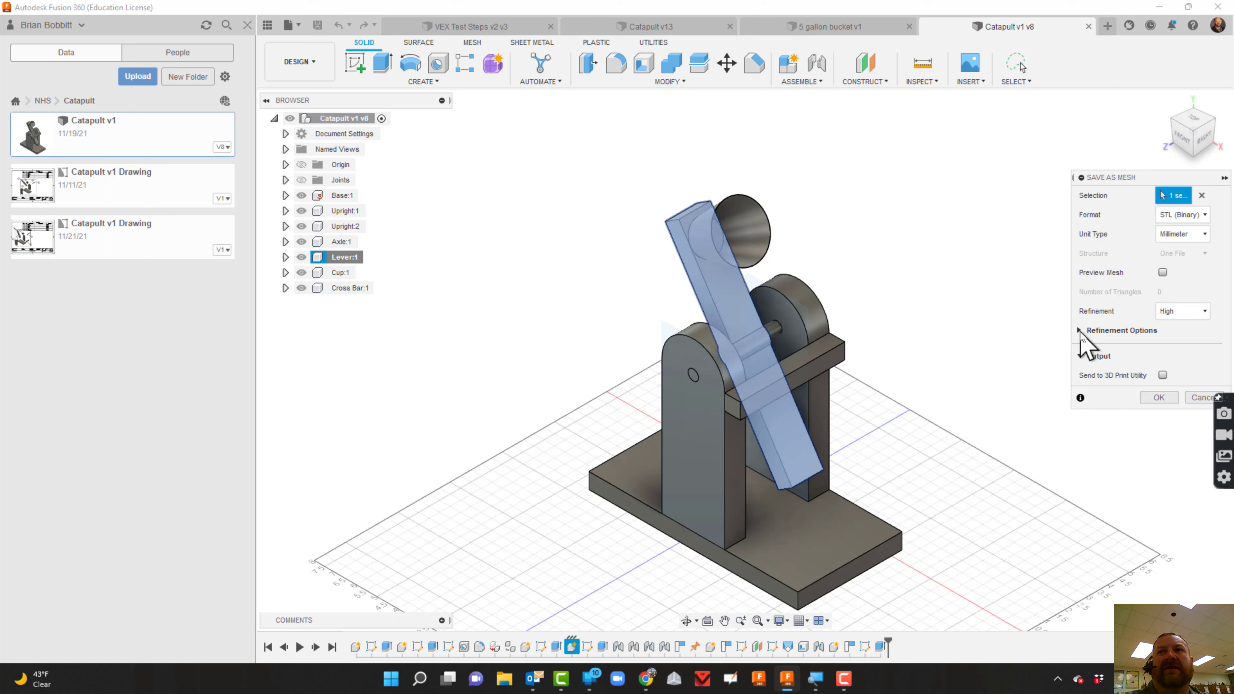
# Confirm the mesh settings and save the lever as an STL file named Lever in the Downloads folder.
pyautogui.click(1079, 332)
pyautogui.click(1081, 331)
pyautogui.moveTo(1142, 179); pyautogui.dragTo(1009, 138)
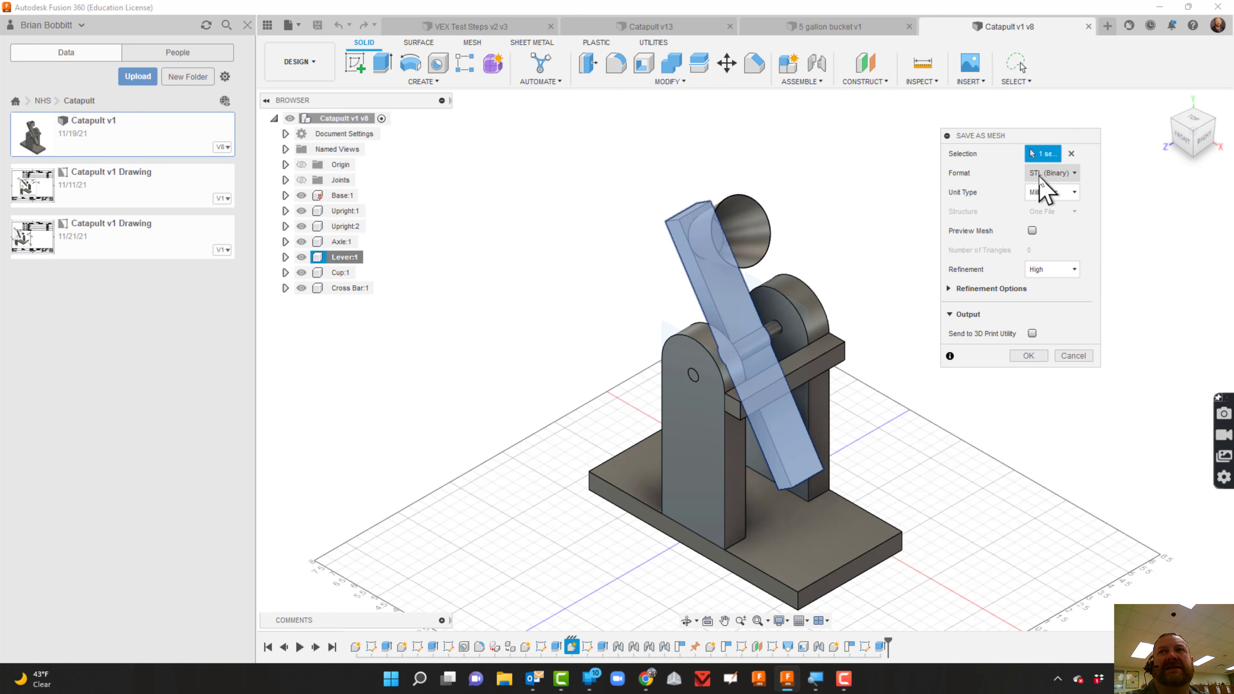
pyautogui.click(1029, 356)
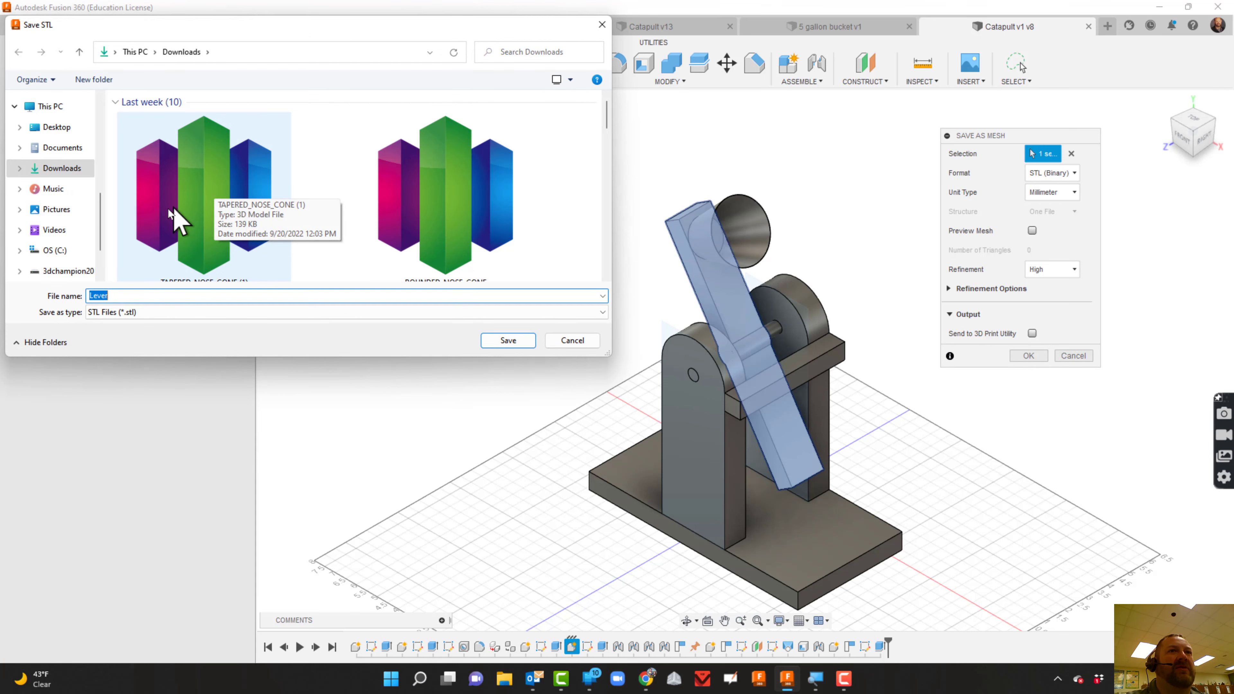
pyautogui.press('Return')
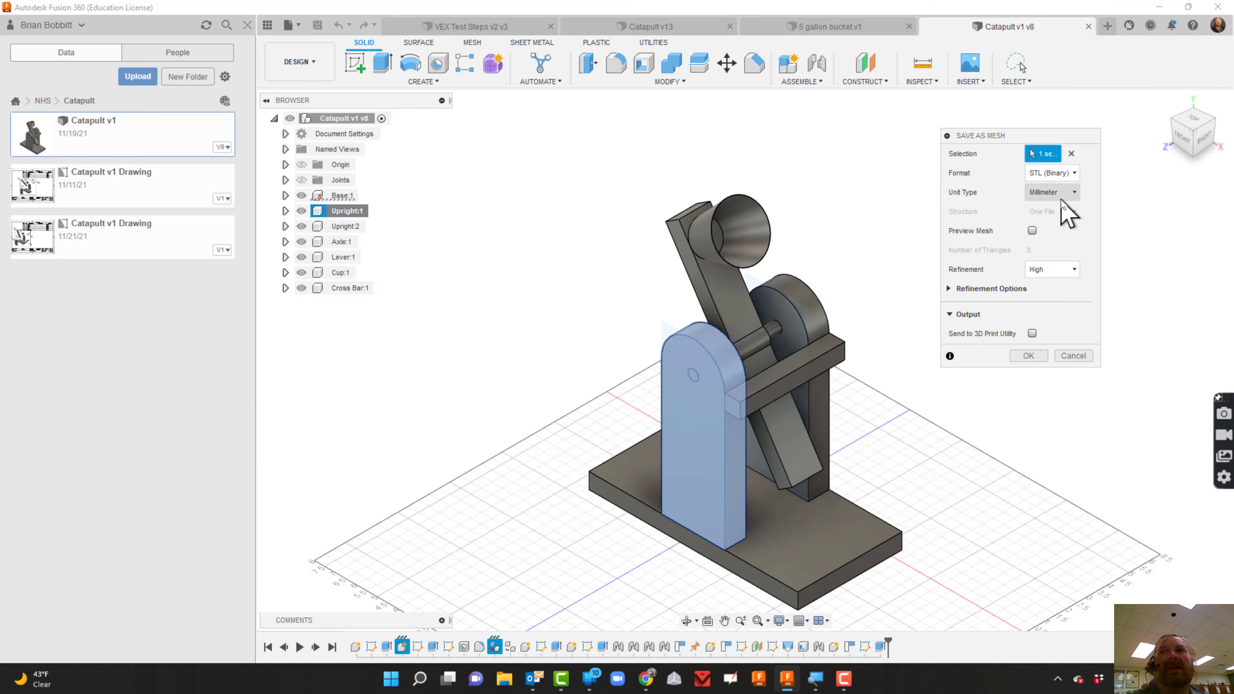